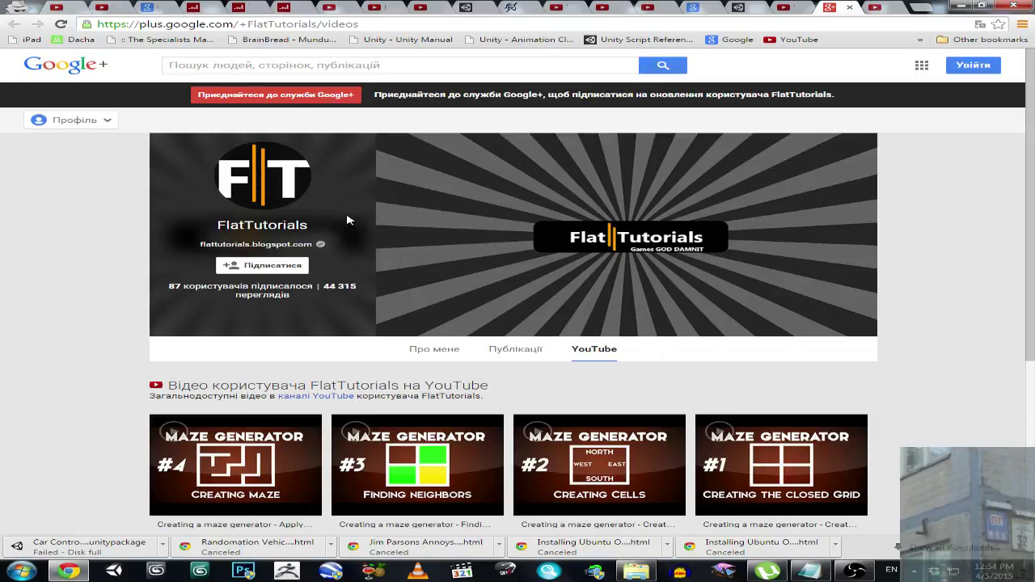
left_click(875, 8)
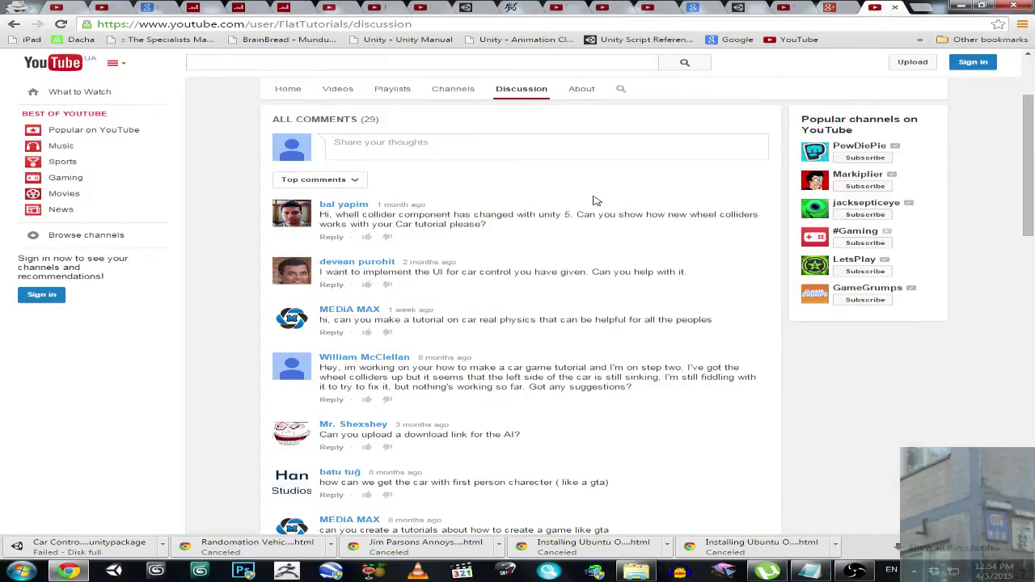
Step: Create a new 3D Unity project named CarByFlatTutorialsFIXED under D:\Unity Related
mouse_move(518, 320)
left_click(114, 571)
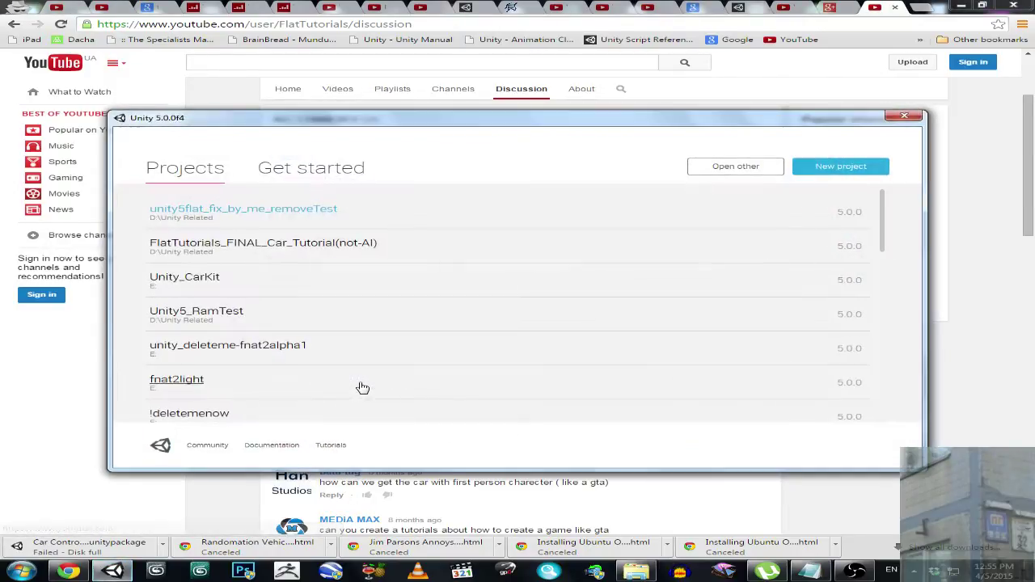
left_click(839, 170)
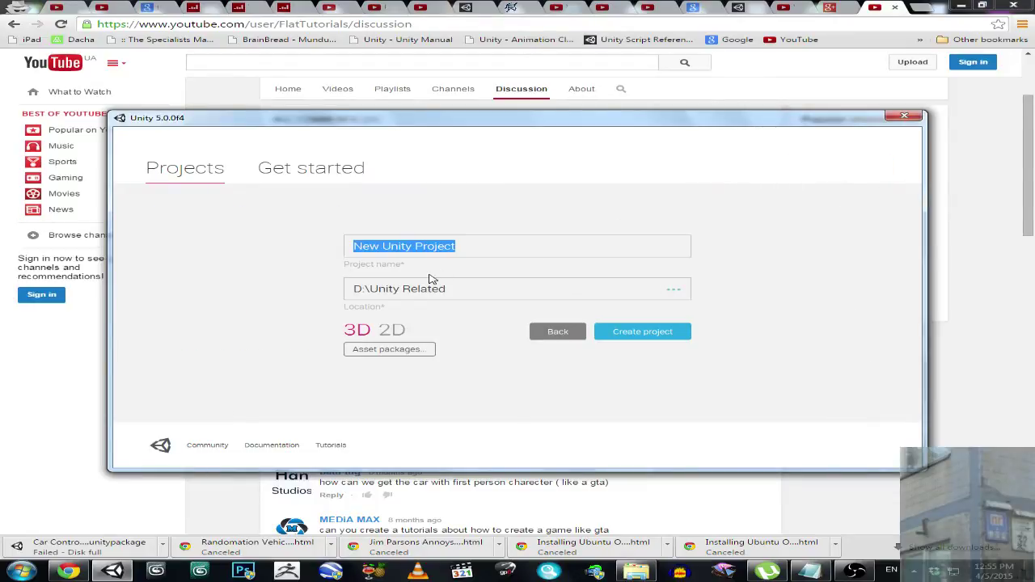
type("Car")
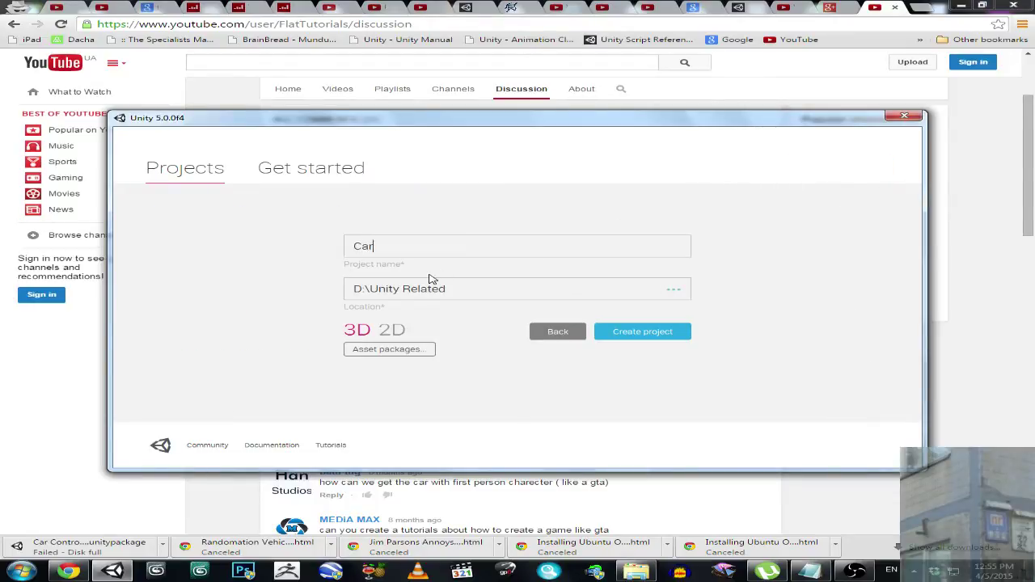
type("ByFlatT")
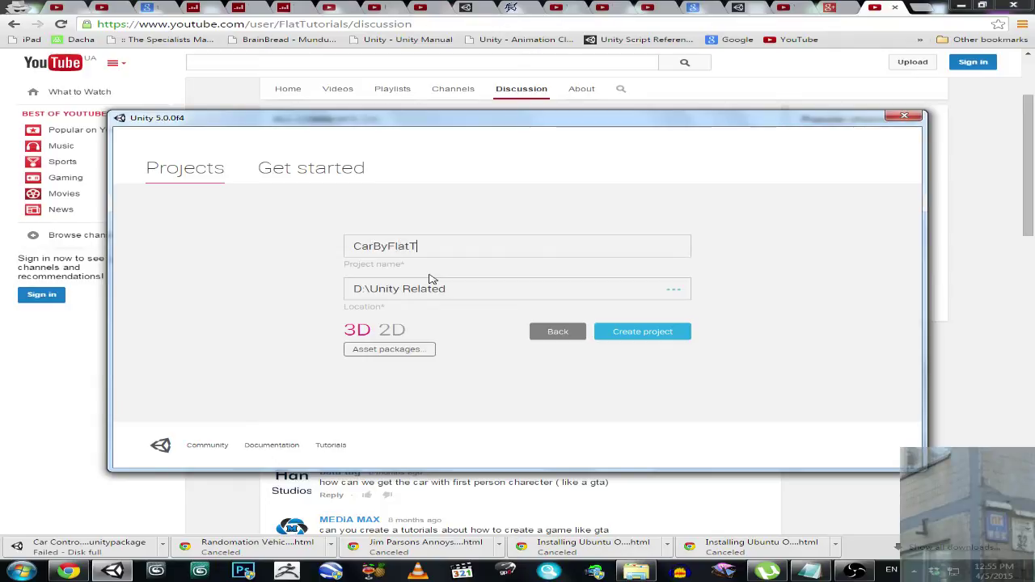
type("utorialsFIXE")
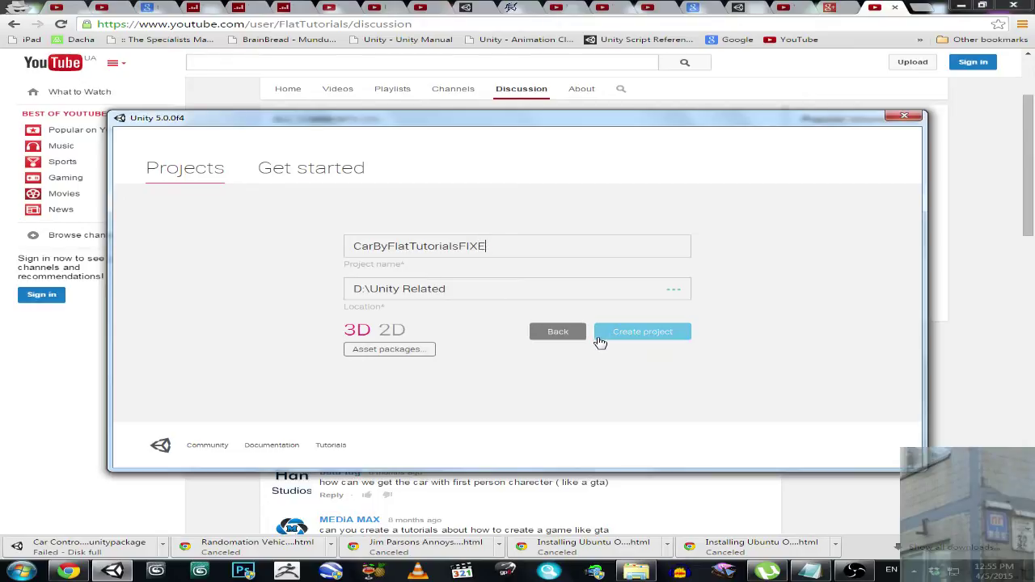
left_click(651, 338)
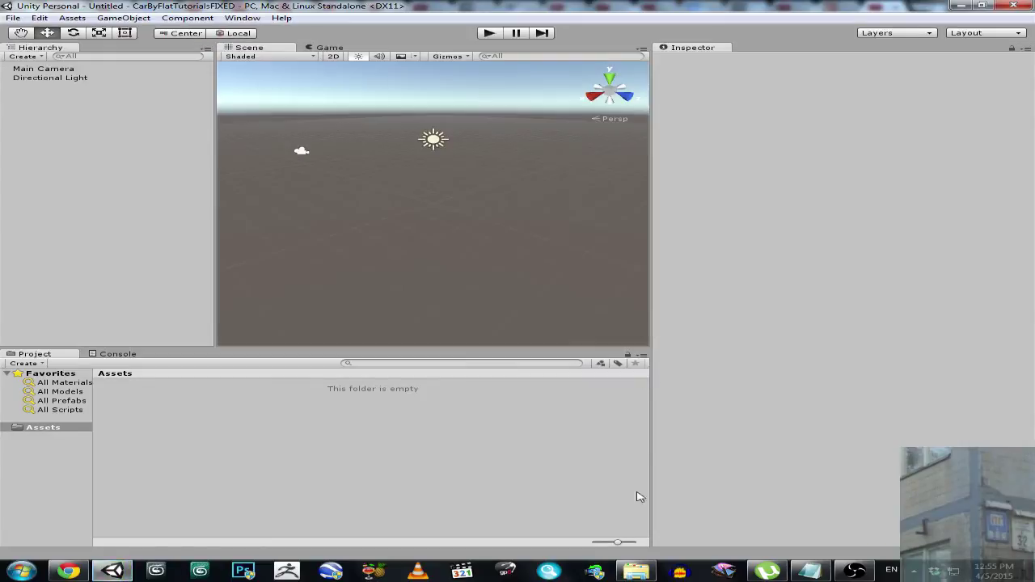
Step: Import all of Car Controller Kit.unitypackage and accept the automatic API script upgrade
left_click(636, 573)
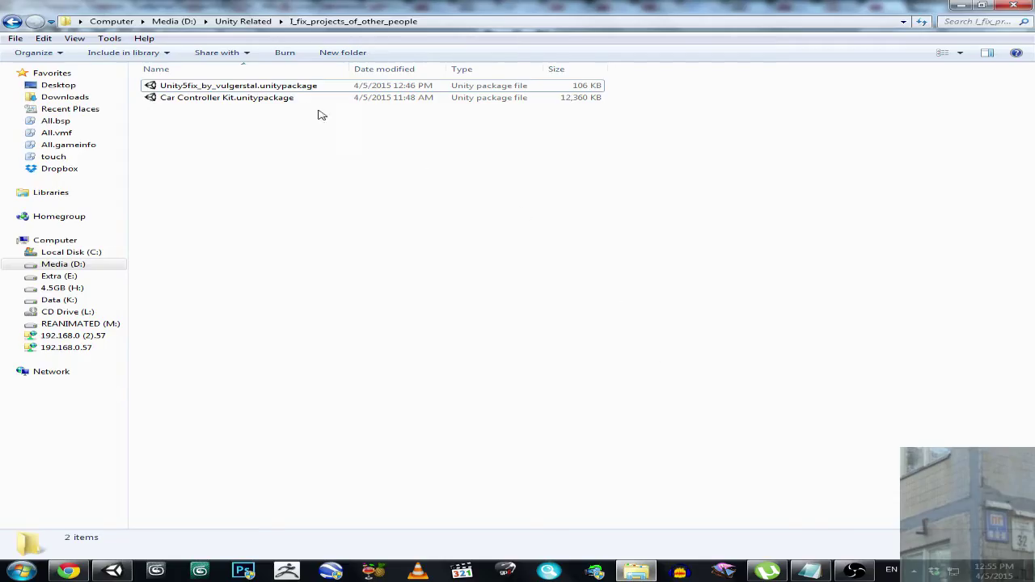
double_click(288, 99)
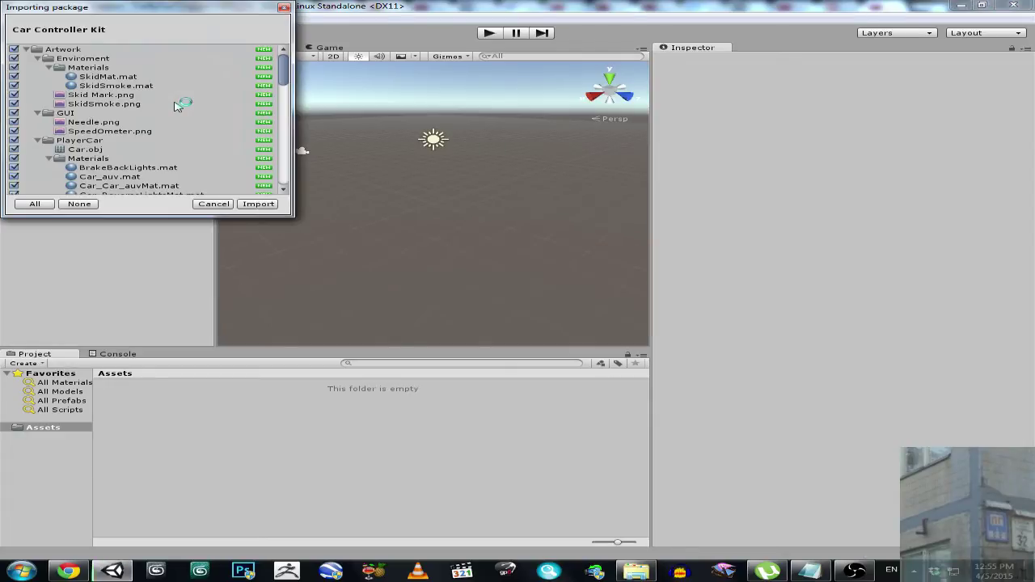
left_click(253, 207)
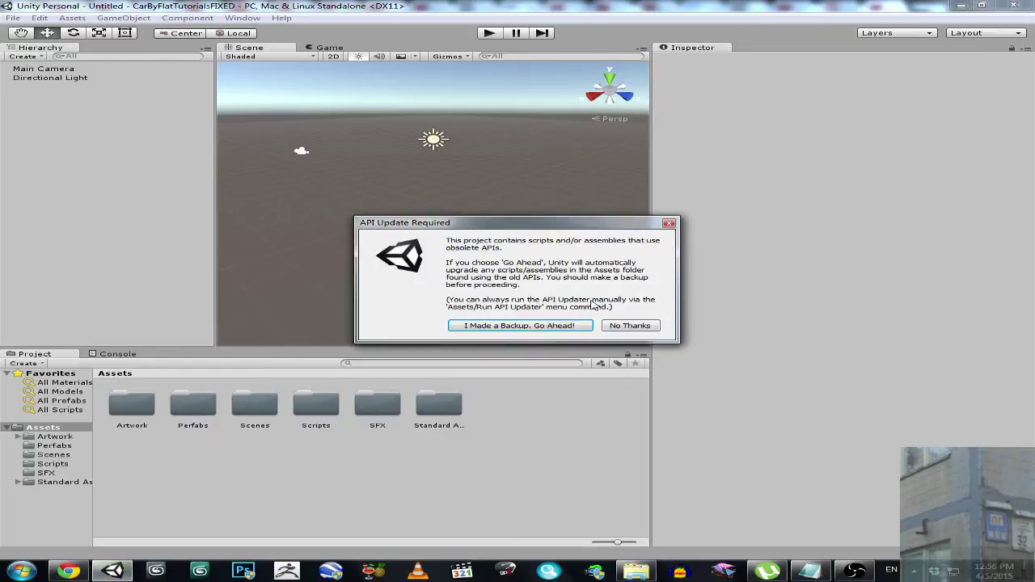
left_click(477, 331)
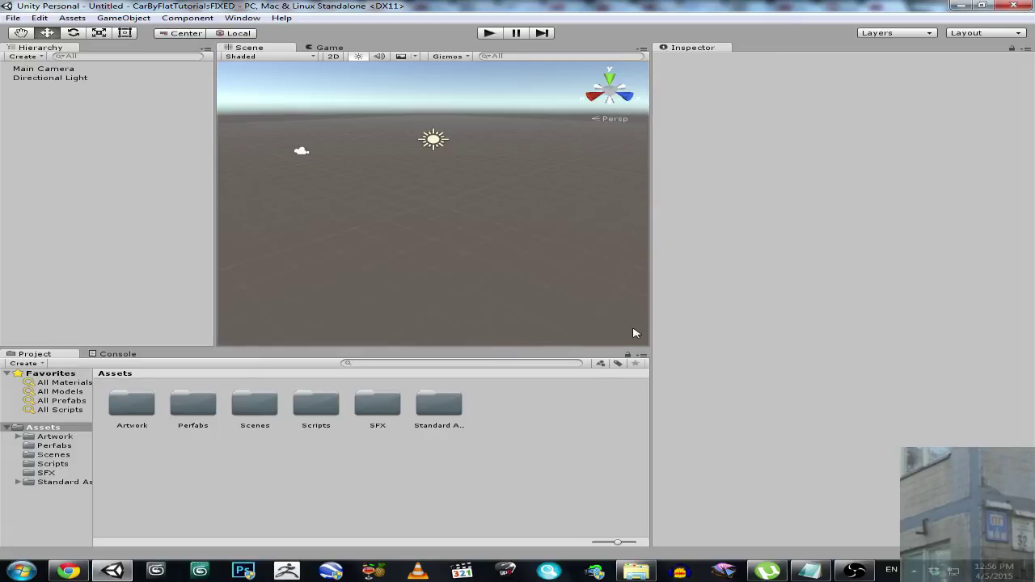
Step: Check the Console warnings, then open the Normal Car scene from Assets > Scenes
left_click(63, 456)
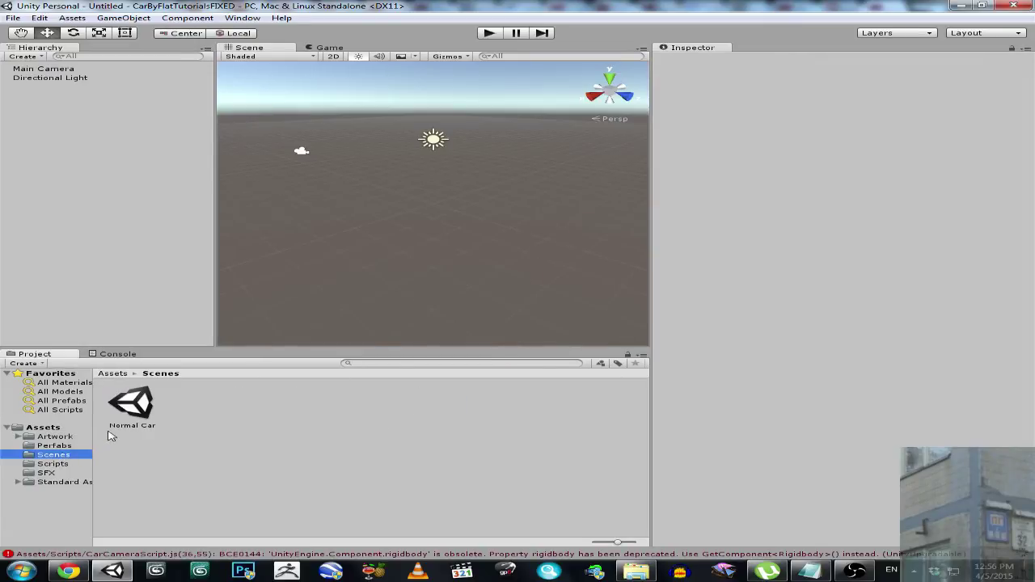
left_click(119, 356)
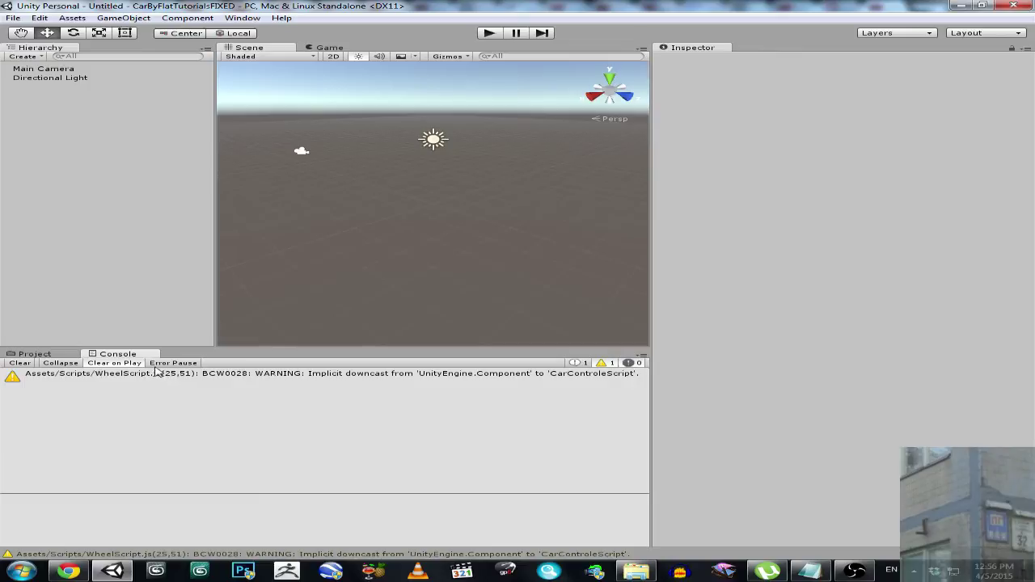
left_click(50, 355)
double_click(130, 401)
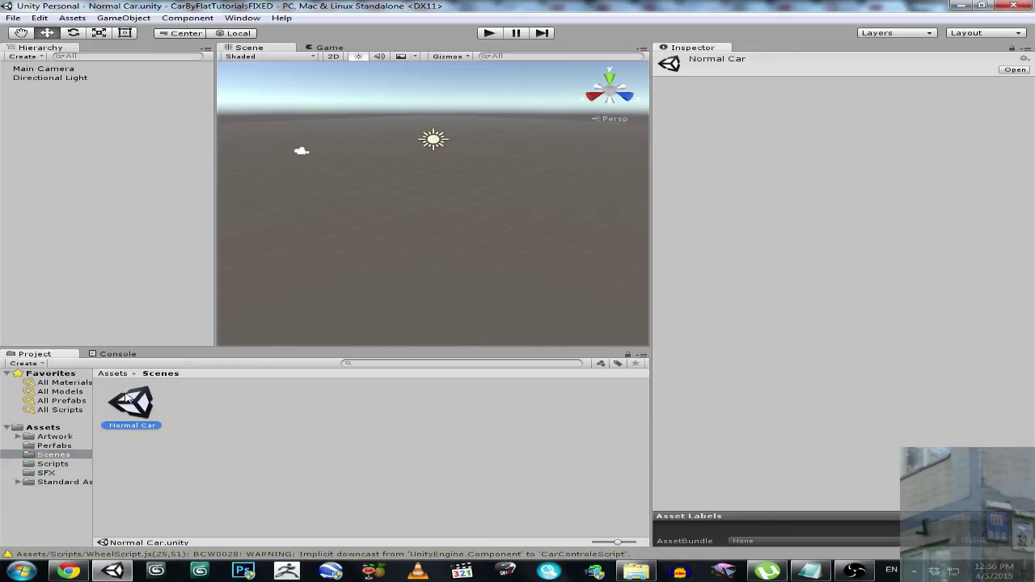
Step: Play-test Normal Car with the Up arrow, observing the wheels spin in place, then stop
left_click(488, 33)
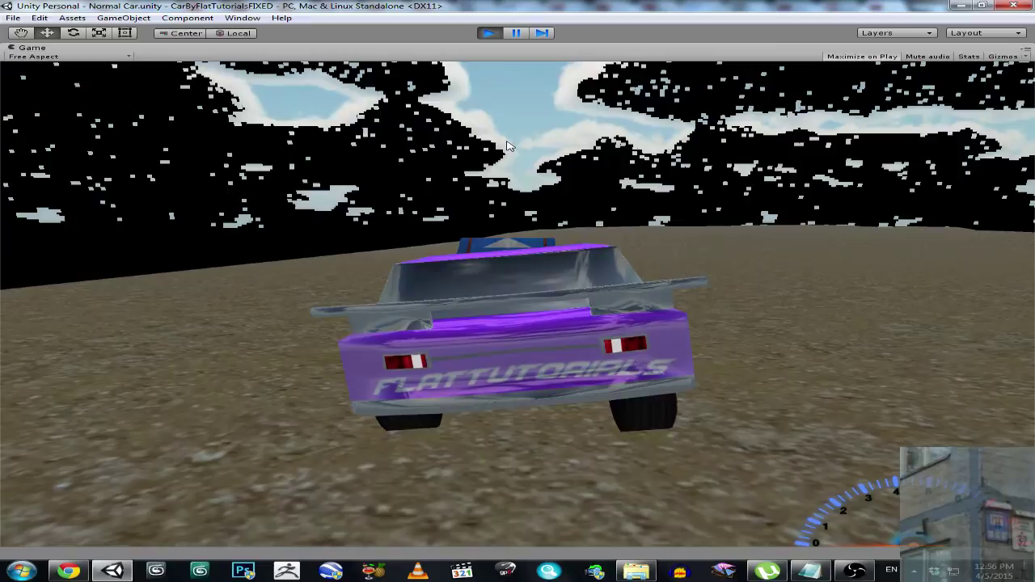
key("Up")
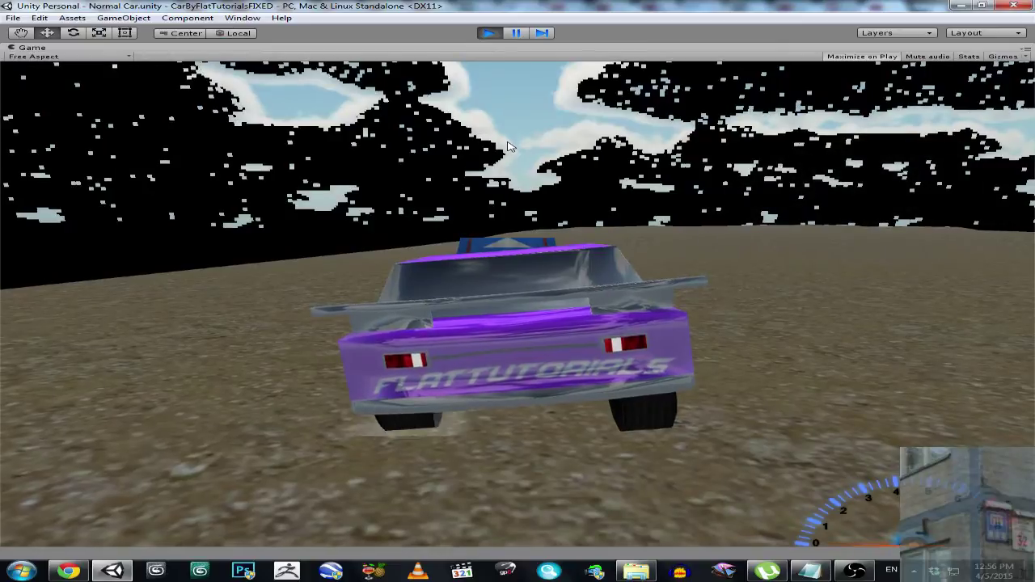
key("Up")
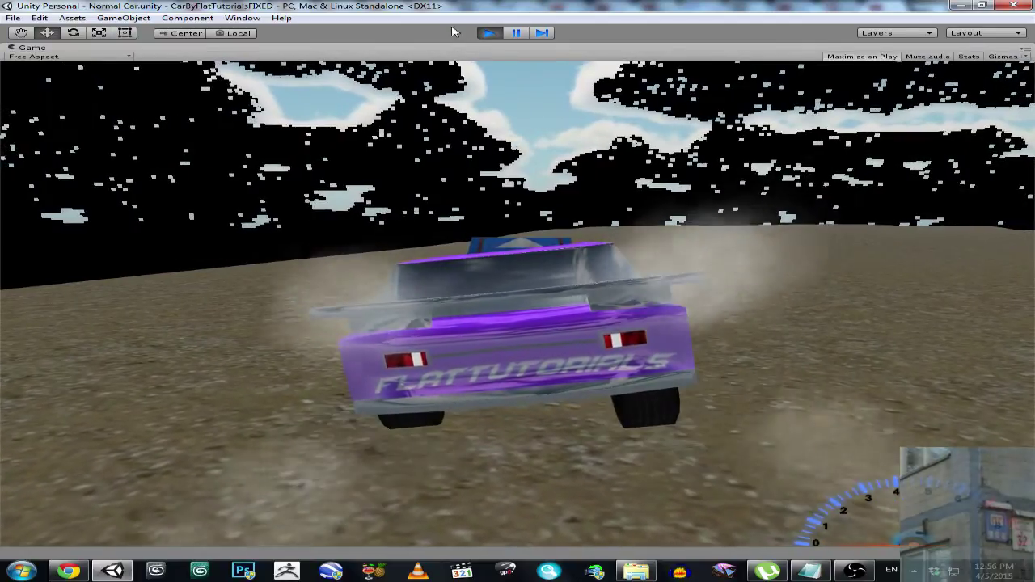
left_click(490, 33)
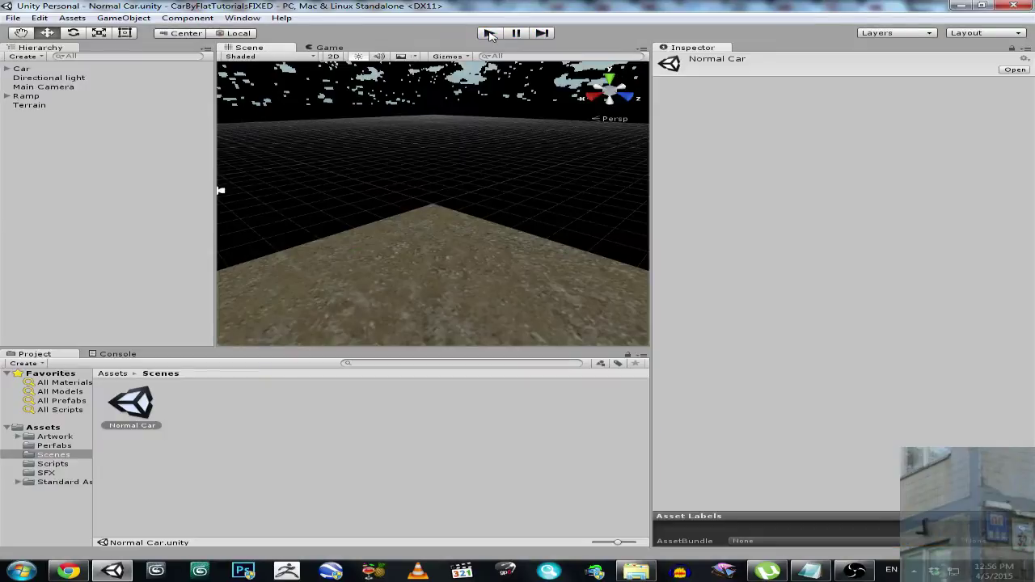
Step: Import all of Unity5fix_by_vulgerstal.unitypackage and select the new fixed Normal Car scene
left_click(960, 6)
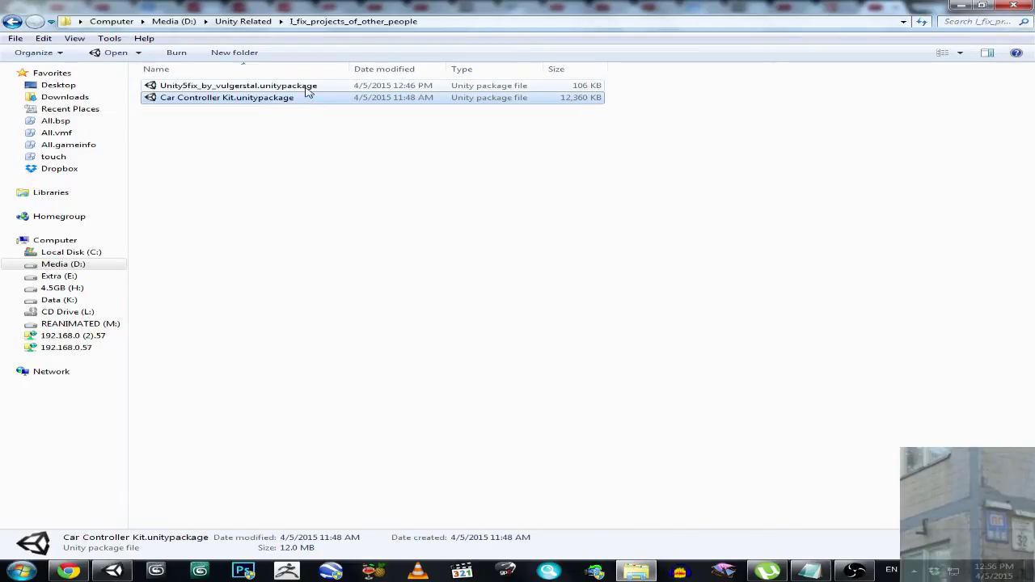
left_click(307, 87)
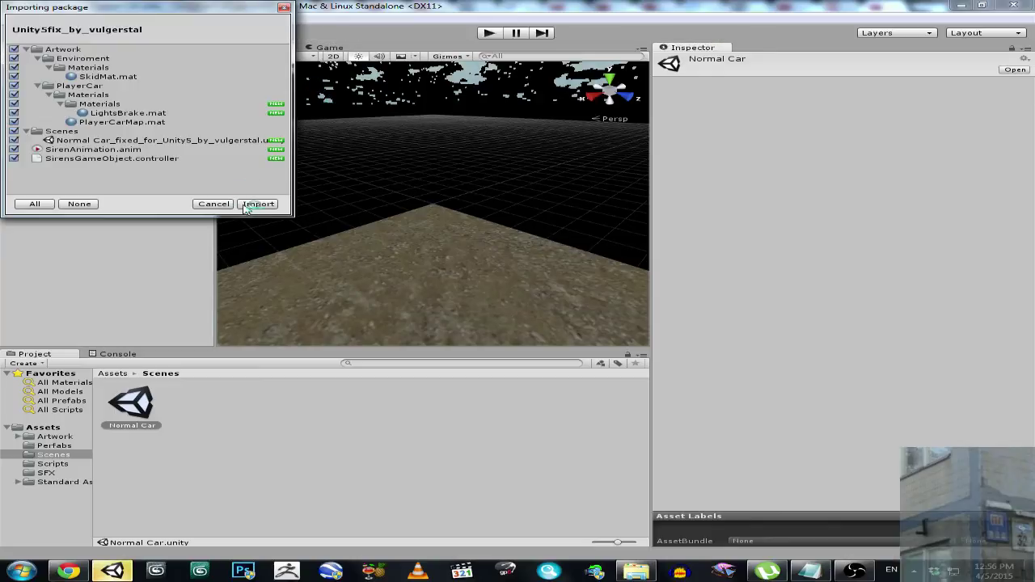
left_click(259, 204)
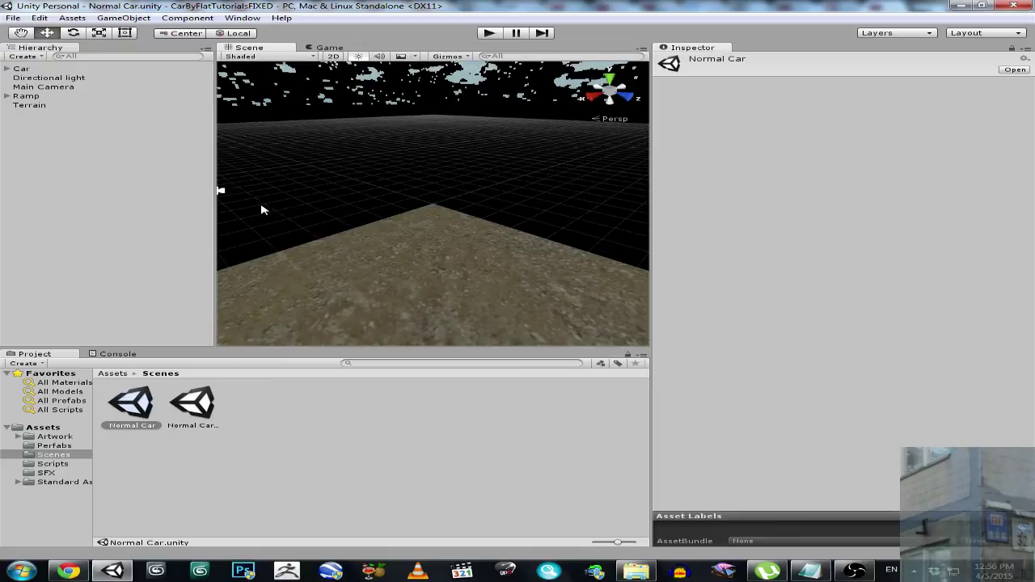
left_click(636, 571)
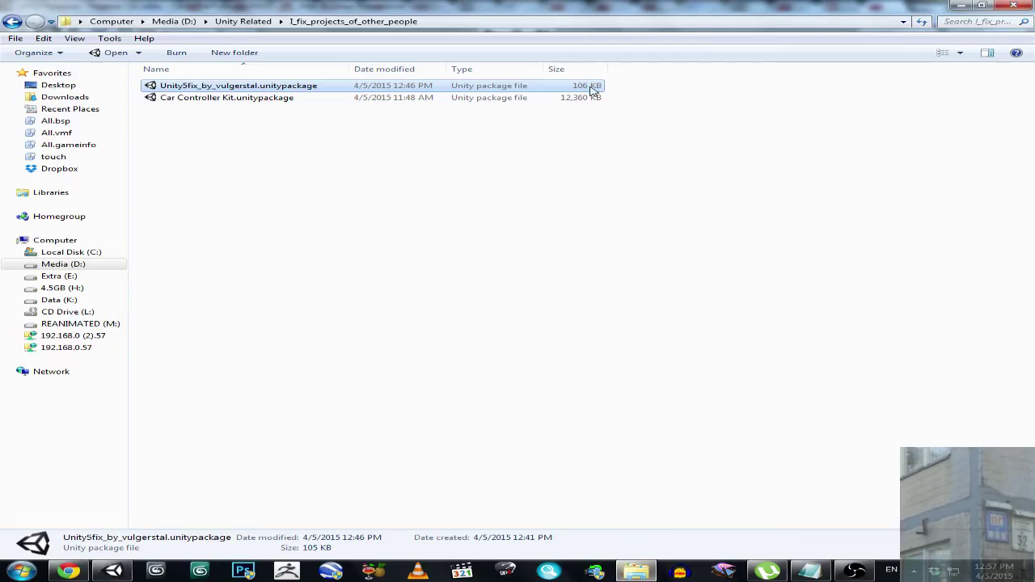
left_click(113, 570)
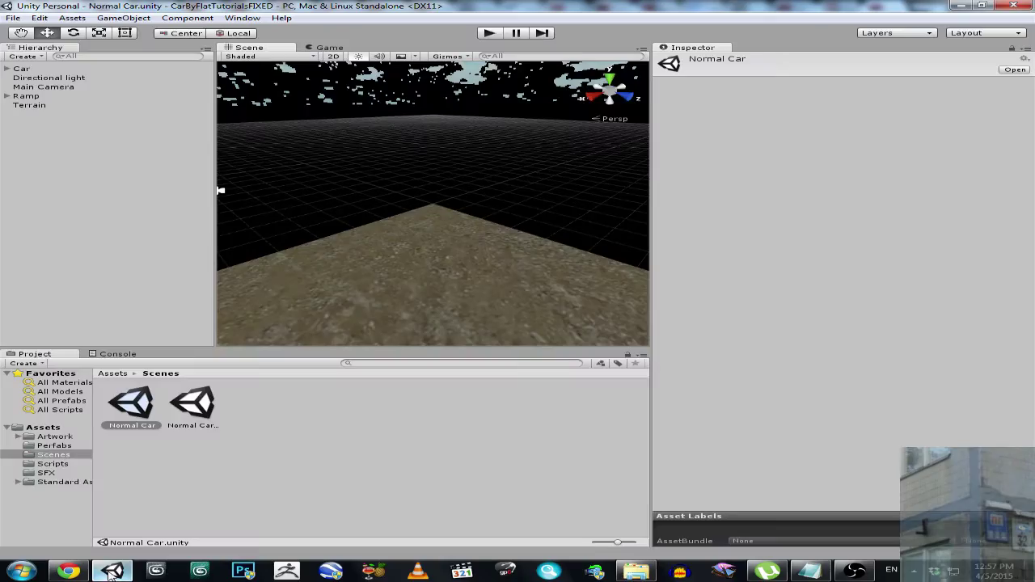
left_click(193, 413)
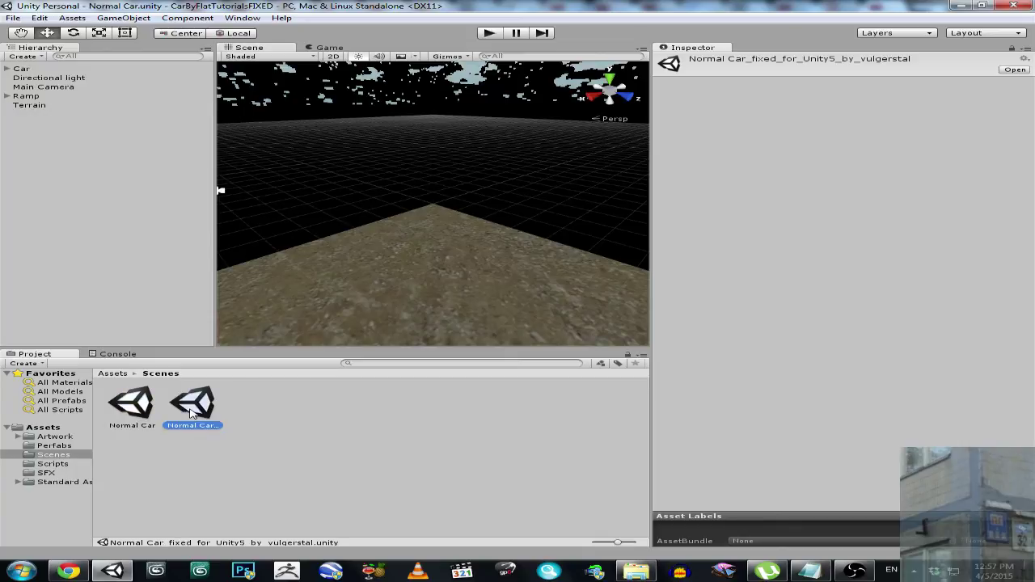
Step: Open Normal Car_fixed_for_Unity5_by_vulgerstal and drive it to the ramp, restarting after a flip
double_click(192, 414)
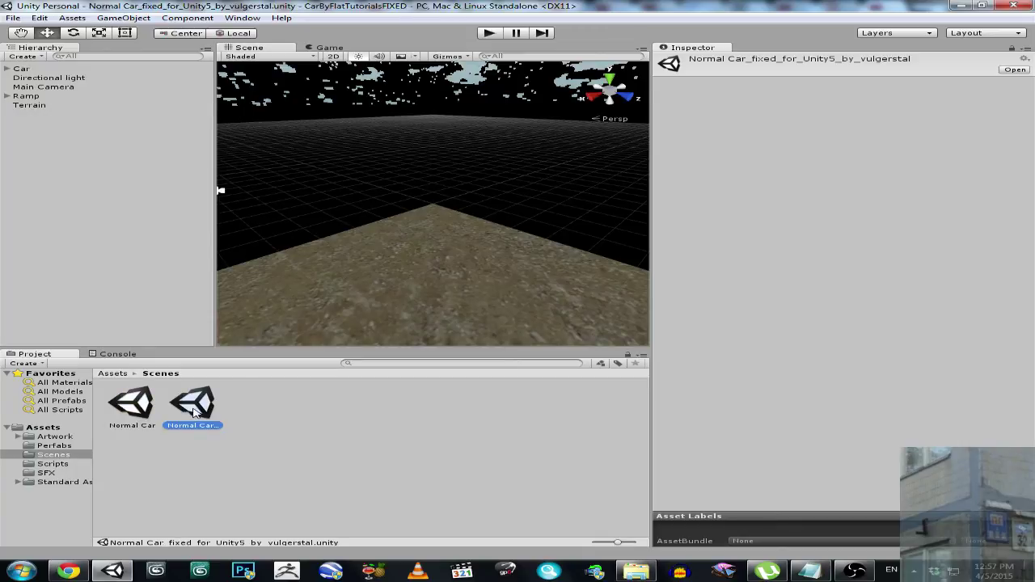
left_click(490, 33)
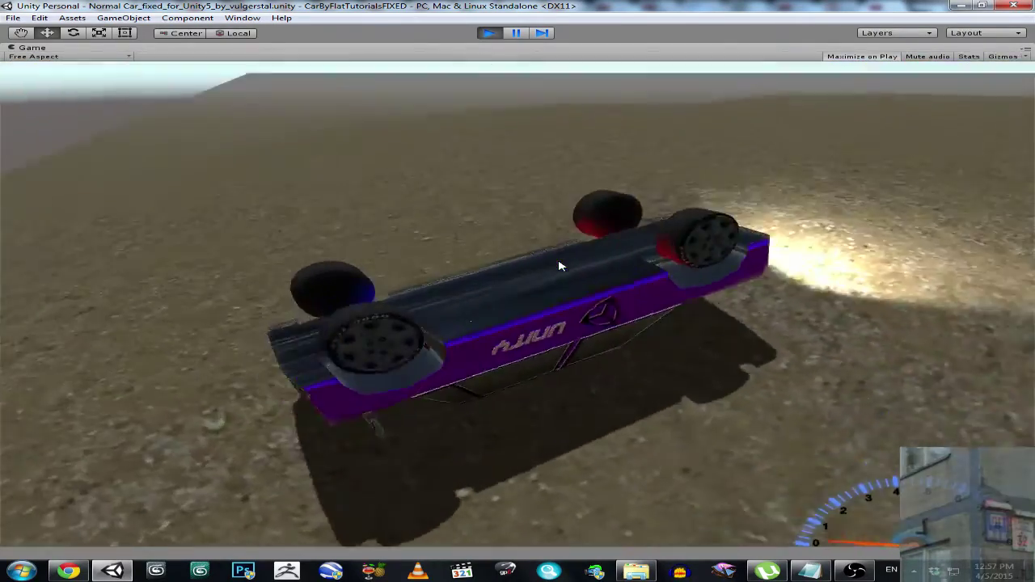
left_click(488, 33)
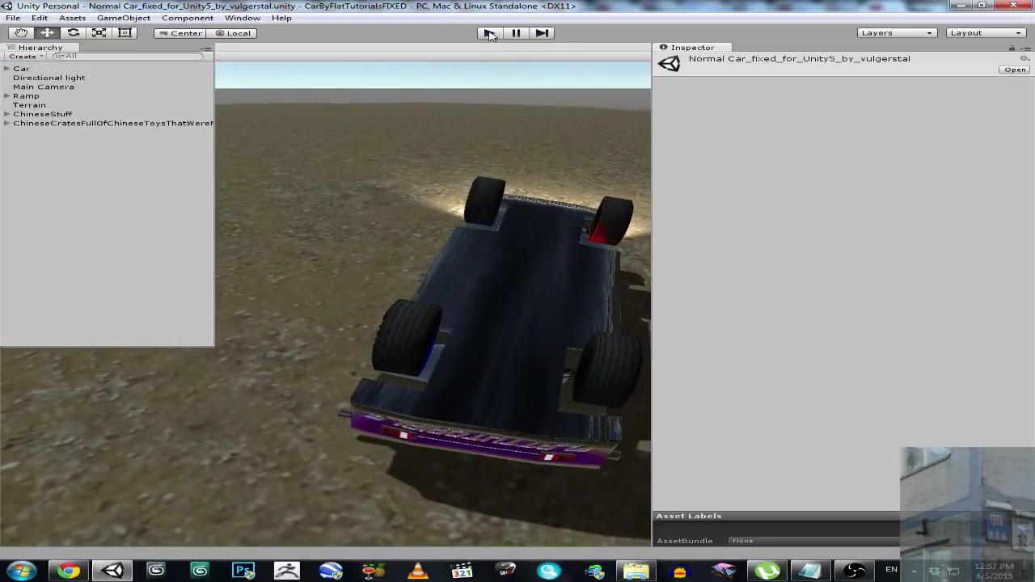
left_click(488, 34)
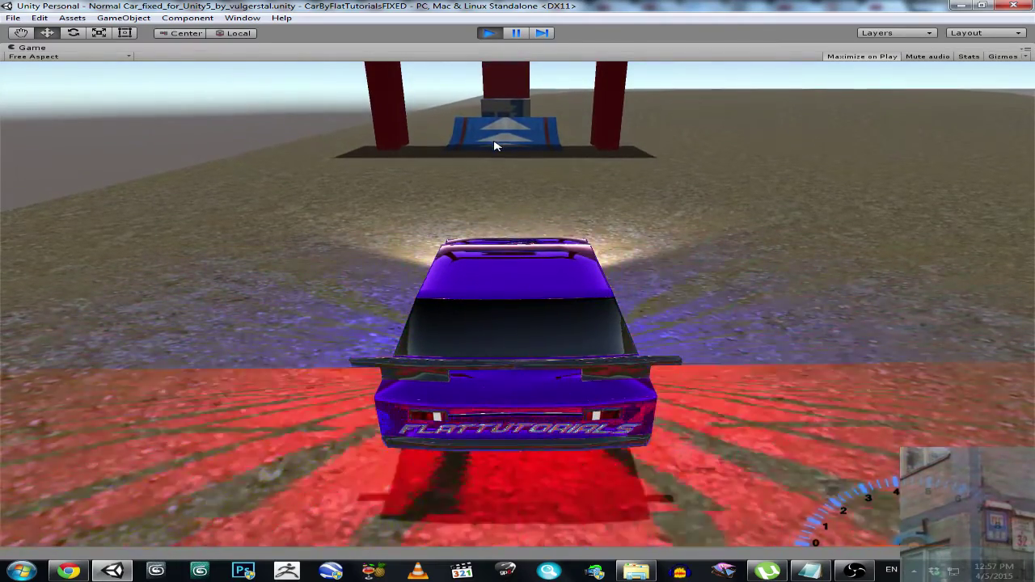
key("Up")
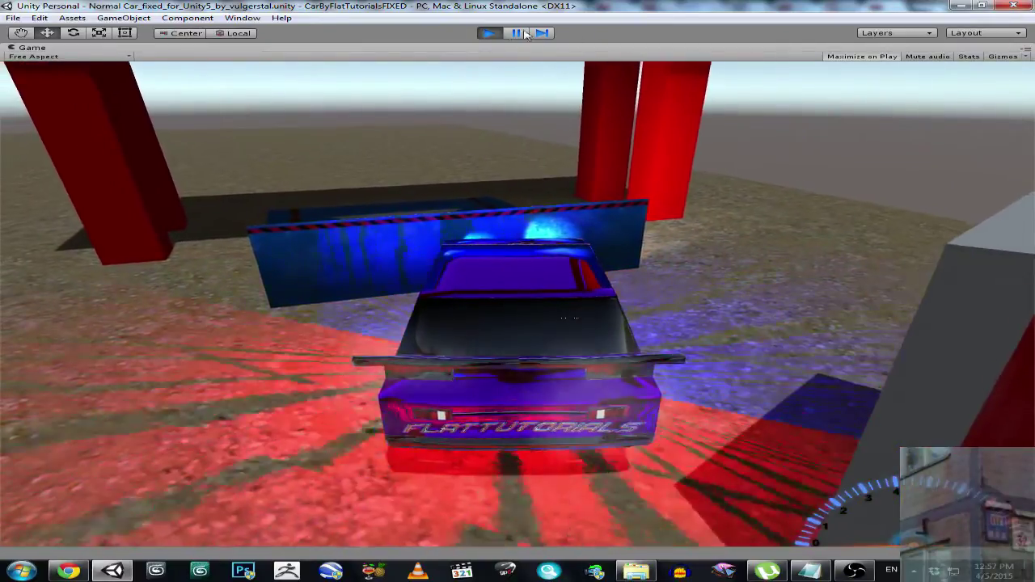
left_click(489, 33)
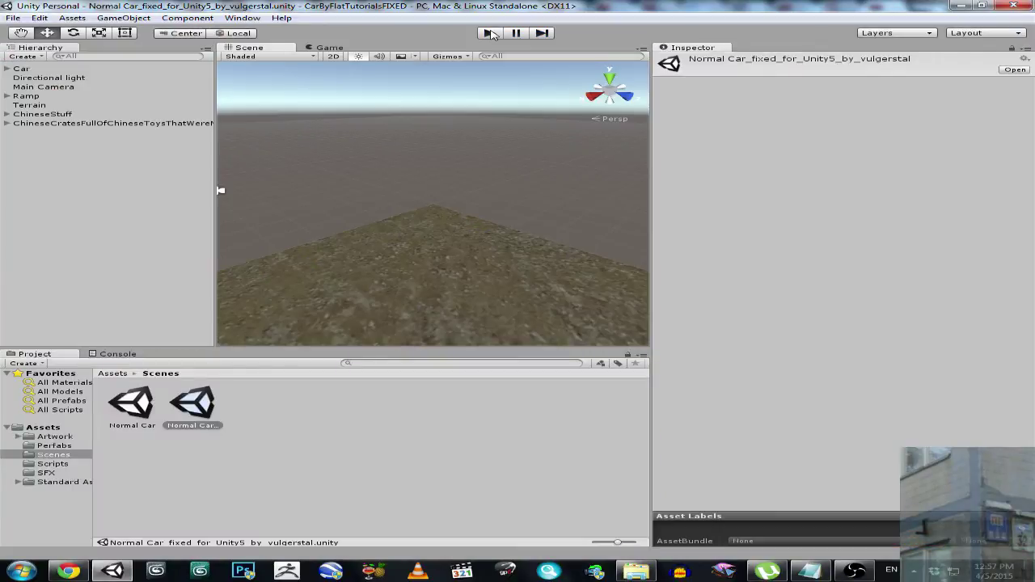
Step: Minimise the Unity editor, revealing the folder with the Unity5fix_by_vulgerstal and Car Controller Kit packages
left_click(960, 6)
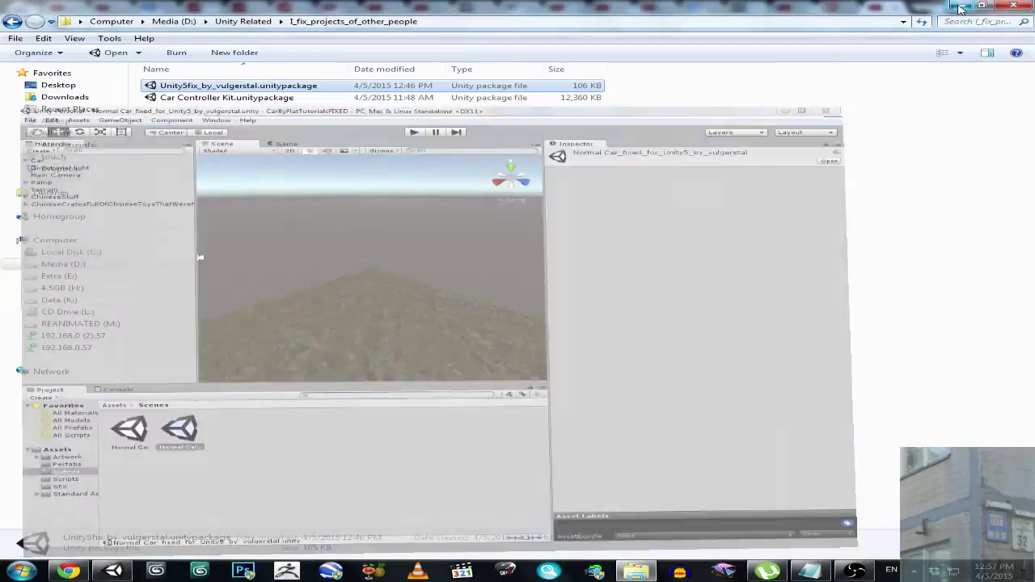